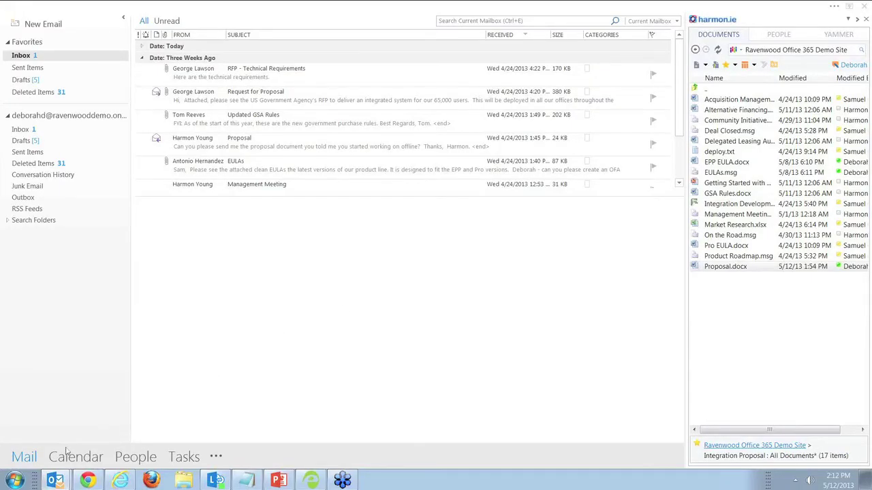
In the "New proposal" draft, insert a link to Proposal.docx after "Please review this proposal:" and send the message
{"action": "mouse_move", "coordinate": [64, 481]}
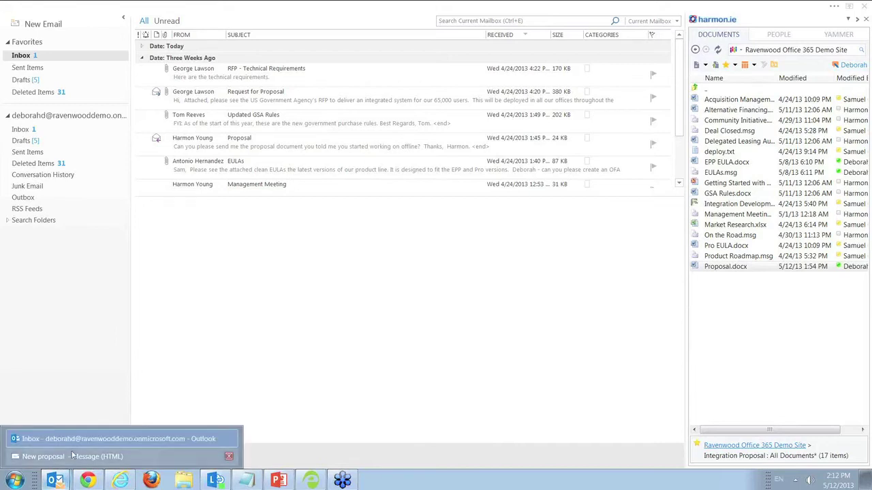
{"action": "left_click", "coordinate": [72, 455]}
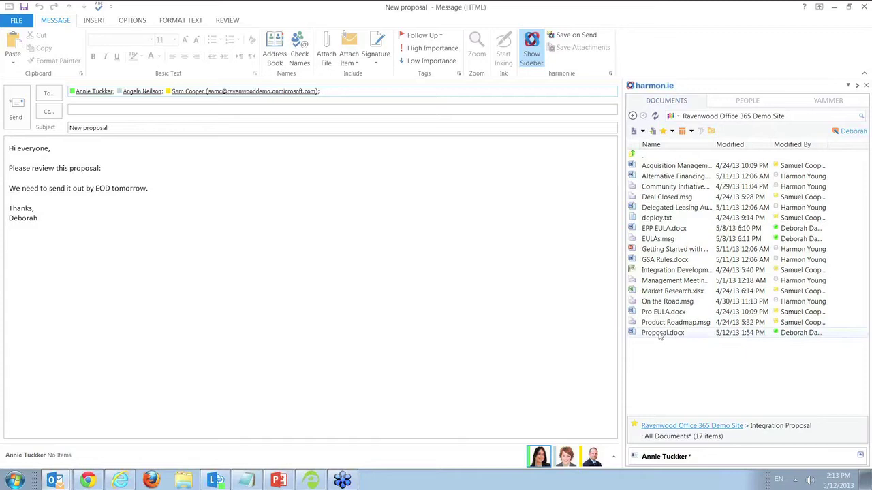
{"action": "left_click_drag", "start_coordinate": [659, 336], "coordinate": [195, 166]}
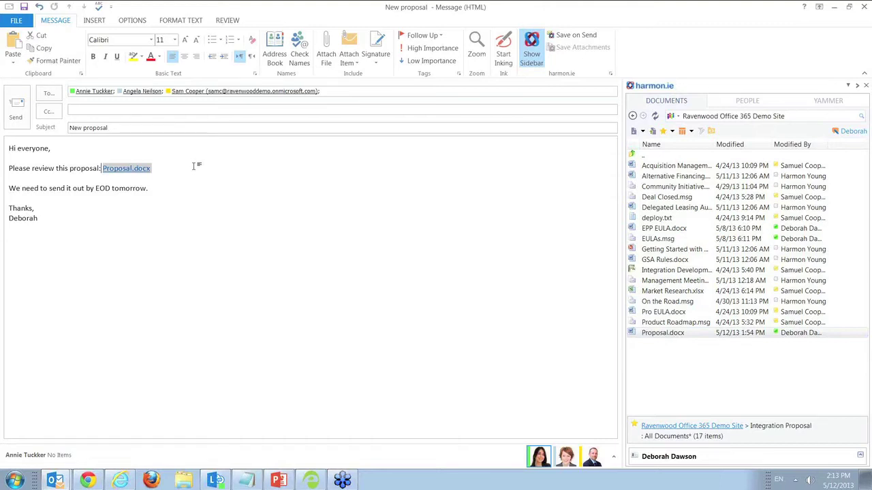
{"action": "left_click", "coordinate": [146, 233]}
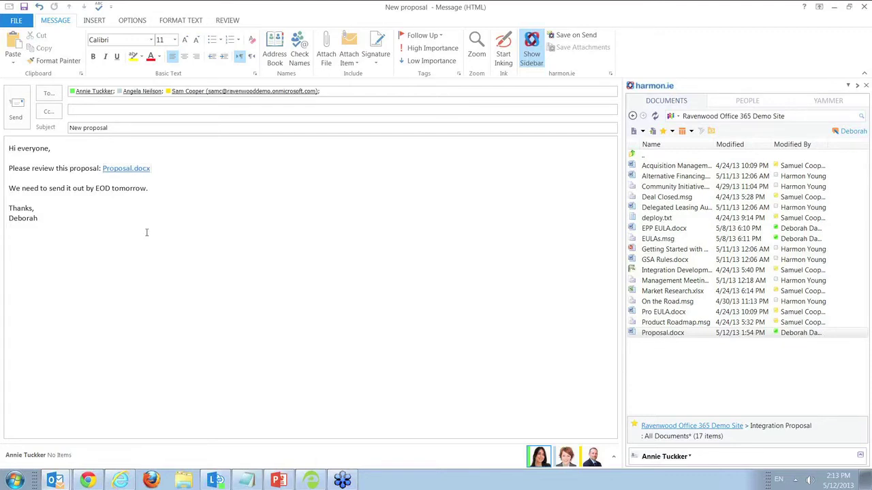
{"action": "left_click", "coordinate": [15, 109]}
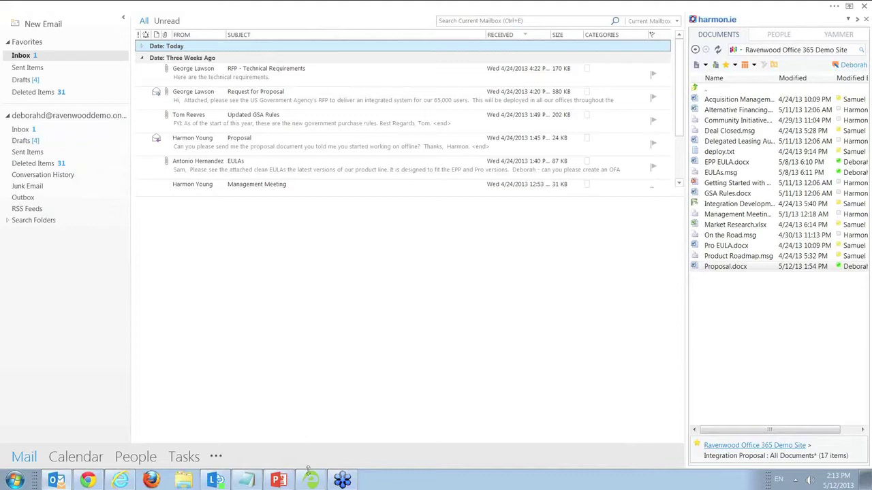
{"action": "left_click", "coordinate": [311, 483]}
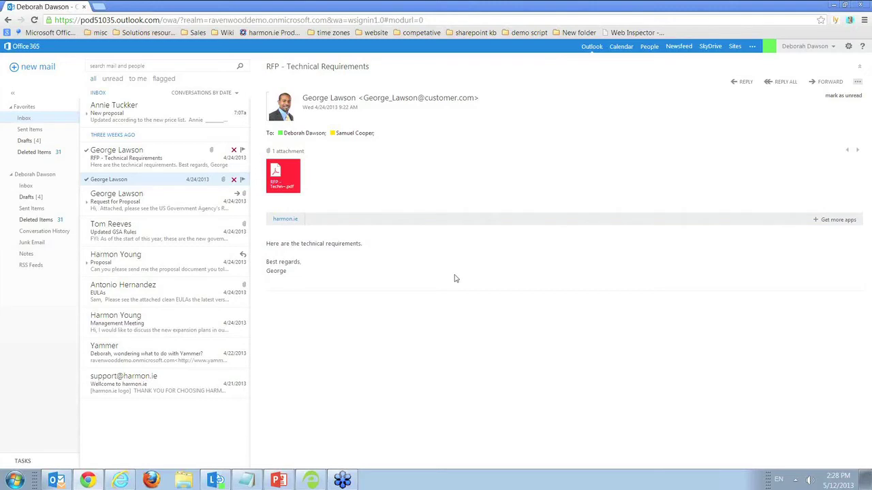
Save the email's RFP - Technical Req.pdf attachment to the Ravenwood Office 365 Demo Site's Integration Proposal folder using harmon.ie and email its link to the colleague
{"action": "left_click", "coordinate": [285, 220]}
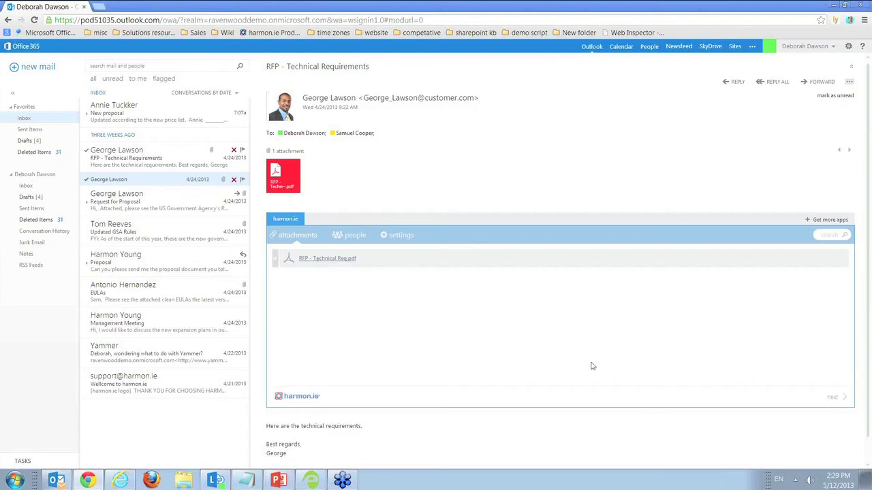
{"action": "left_click", "coordinate": [834, 400]}
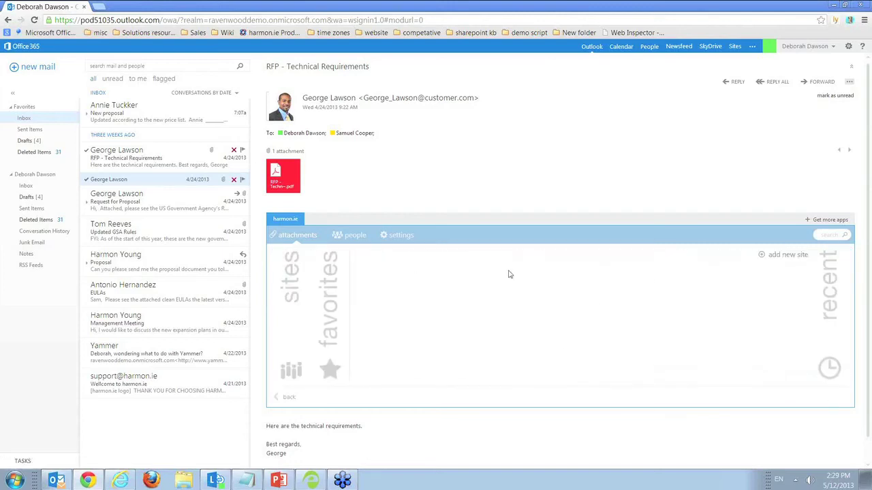
{"action": "mouse_move", "coordinate": [295, 271]}
{"action": "left_click", "coordinate": [335, 273]}
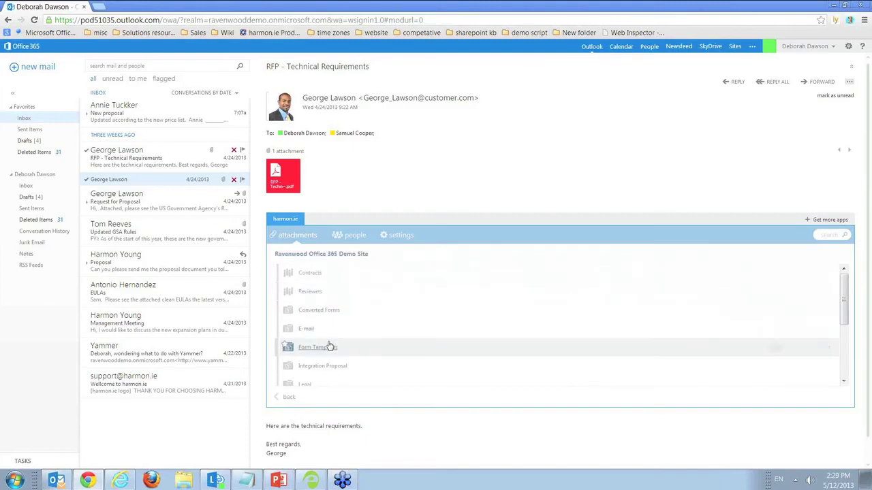
{"action": "left_click", "coordinate": [321, 368]}
{"action": "left_click", "coordinate": [788, 255]}
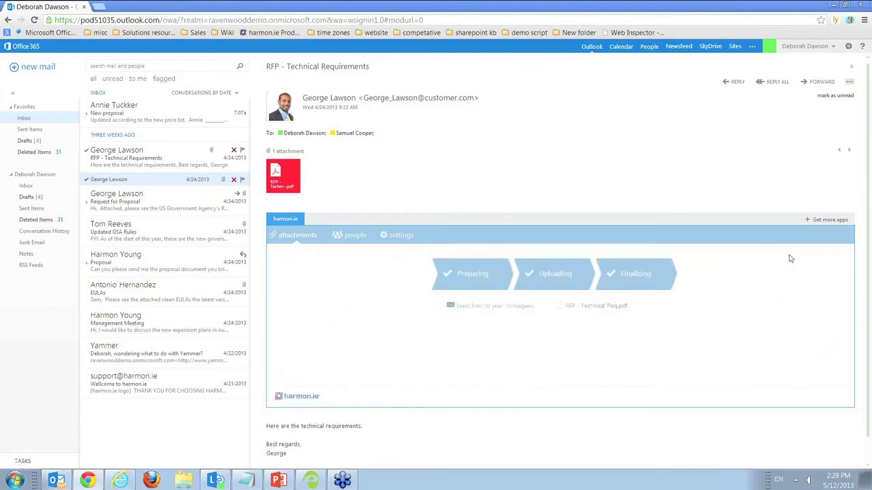
{"action": "left_click", "coordinate": [520, 305]}
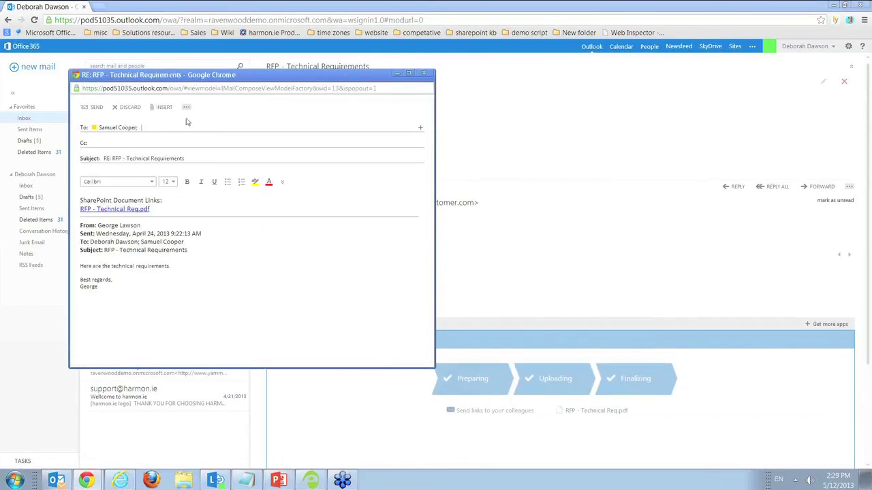
{"action": "left_click", "coordinate": [97, 107]}
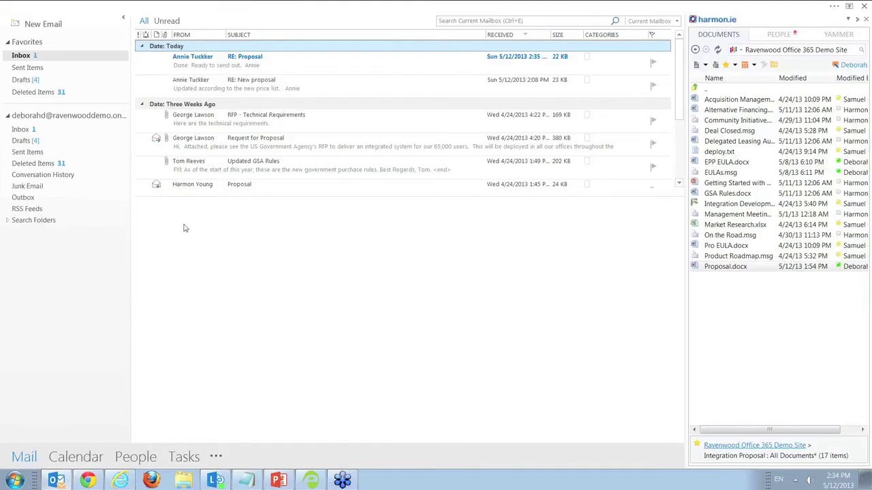
Read the "RE: Proposal" reply, close it, and start a new email to the customer contact with the subject "Proposal"
{"action": "double_click", "coordinate": [260, 63]}
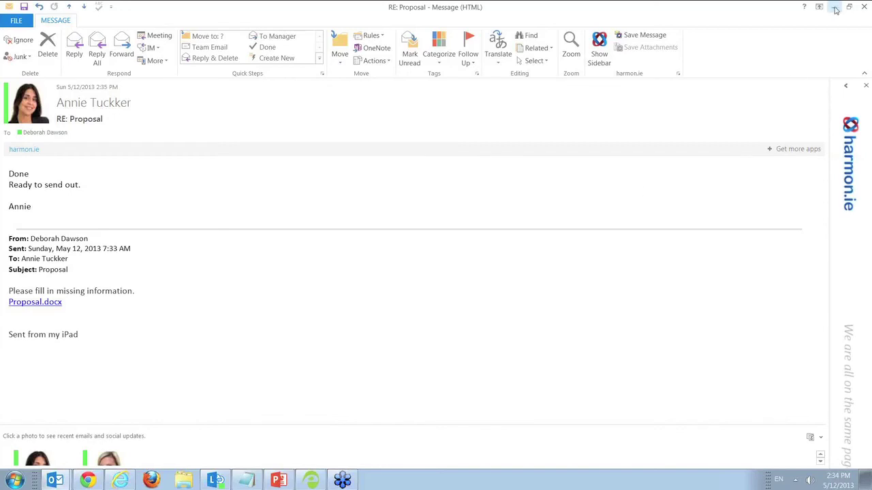
{"action": "left_click", "coordinate": [866, 7]}
{"action": "left_click", "coordinate": [37, 22]}
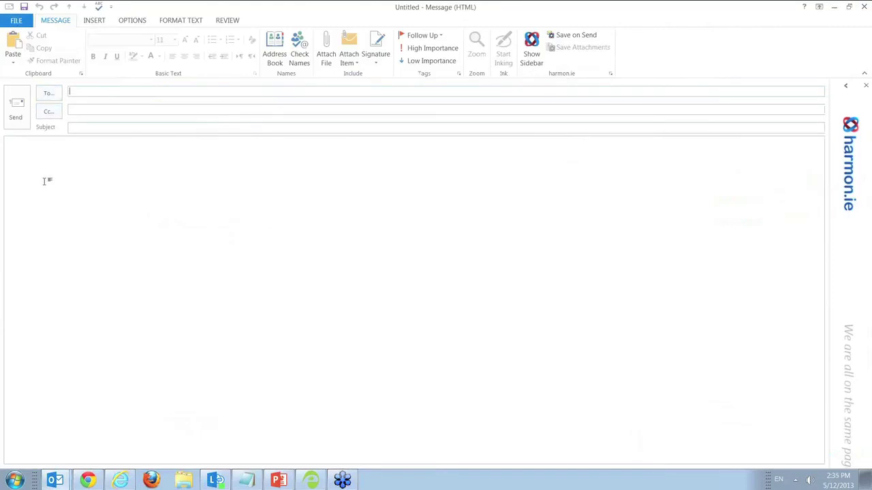
{"action": "type", "text": "ge"}
{"action": "key", "text": "Return"}
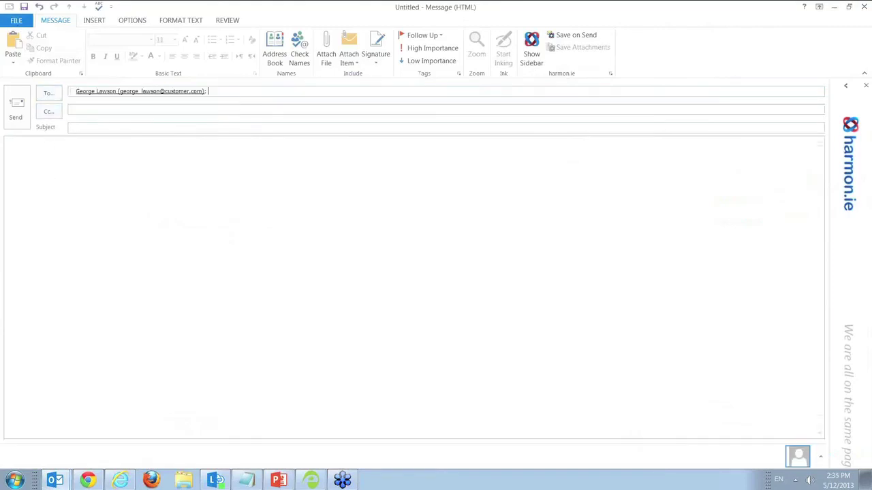
{"action": "left_click", "coordinate": [82, 127]}
{"action": "type", "text": "Proposal"}
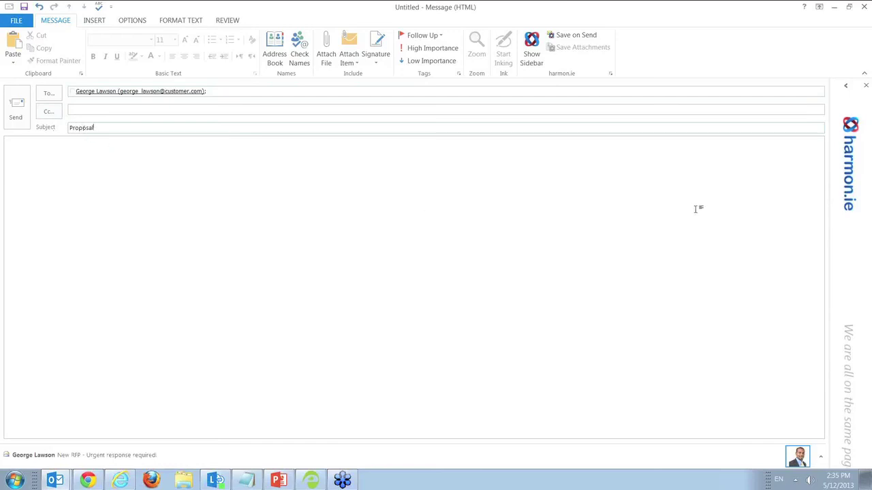
Attach Proposal.docx from the harmon.ie Integration Proposal library to the new message
{"action": "left_click", "coordinate": [845, 203]}
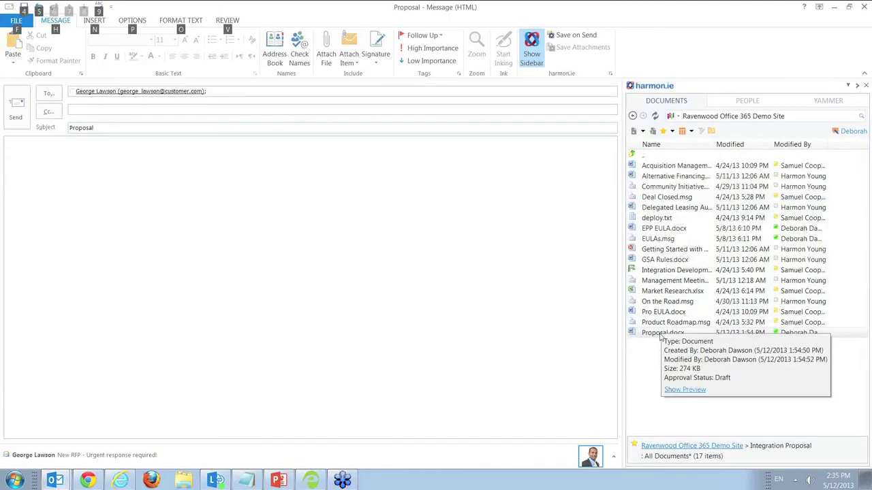
{"action": "left_click_drag", "start_coordinate": [660, 336], "coordinate": [414, 291]}
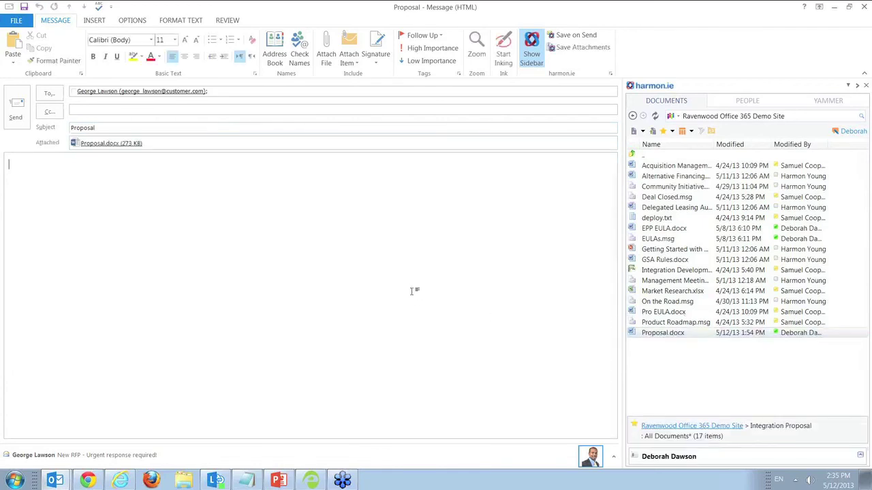
Greet the customer by name, write "Attached please find our proposal.", sign off with "Best Regards," and the sender's first name, and send the email
{"action": "type", "text": "George,"}
{"action": "key", "text": "Return"}
{"action": "type", "text": "attached please find ou"}
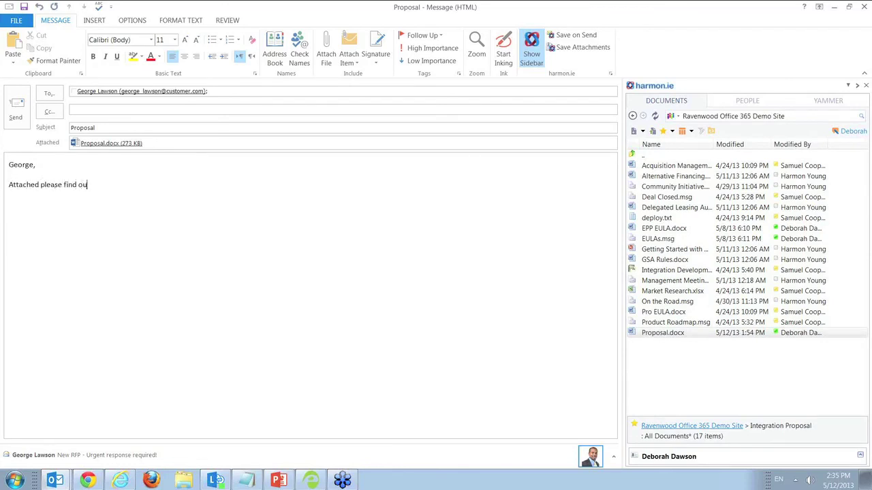
{"action": "type", "text": "r proposal."}
{"action": "key", "text": "Return"}
{"action": "type", "text": "Best Regards,"}
{"action": "key", "text": "shift+Return"}
{"action": "type", "text": "debor"}
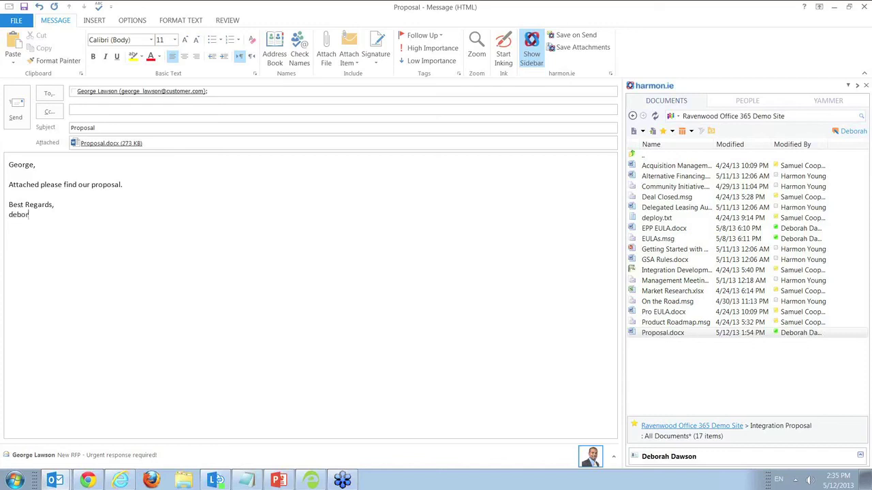
{"action": "type", "text": "ah"}
{"action": "key", "text": "shift+Return"}
{"action": "left_click", "coordinate": [24, 98]}
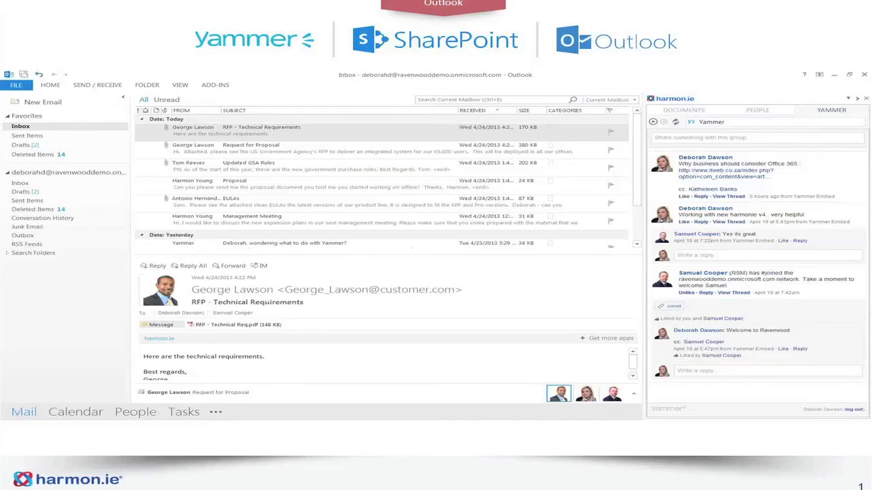